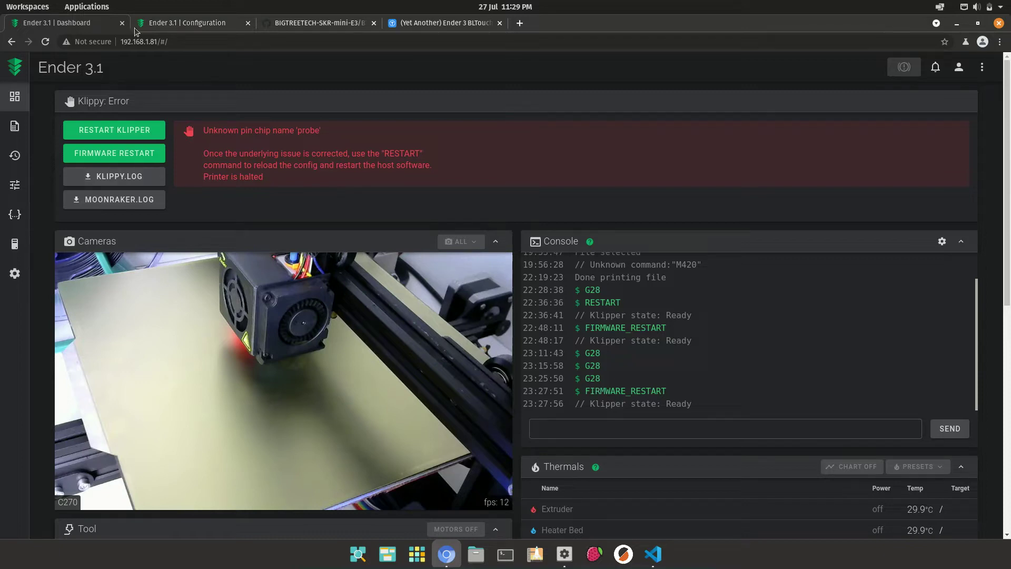
Open printer.cfg in Fluidd's editor and place the cursor on the blank line under PROBE.
{"action": "left_click", "coordinate": [15, 212]}
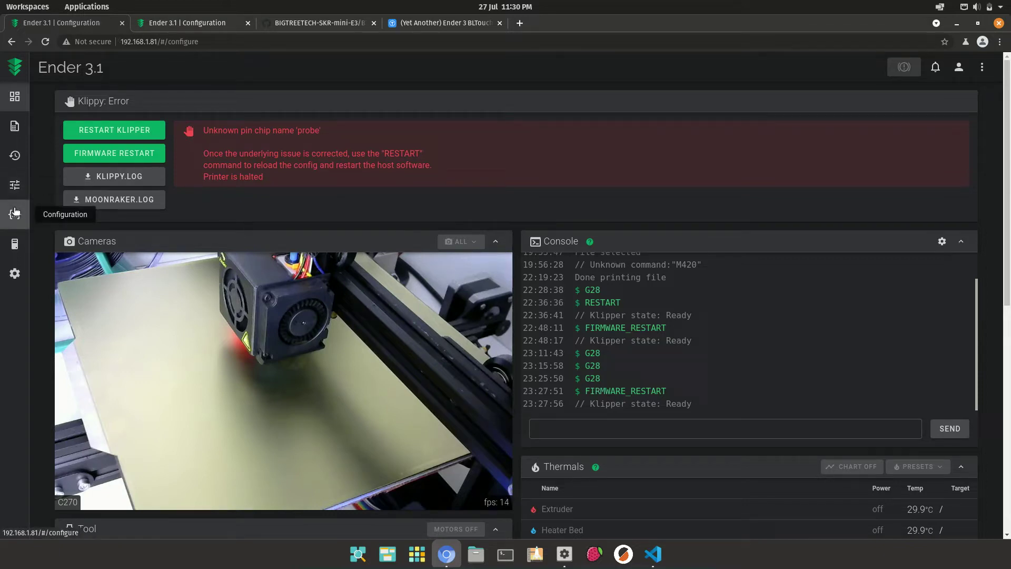
{"action": "right_click", "coordinate": [95, 316]}
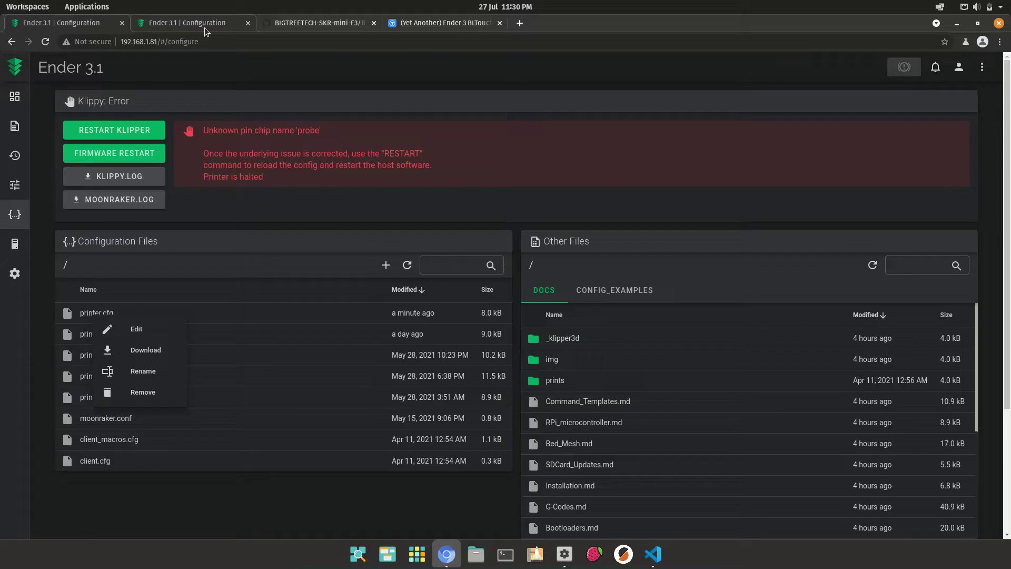
{"action": "key", "text": "Return"}
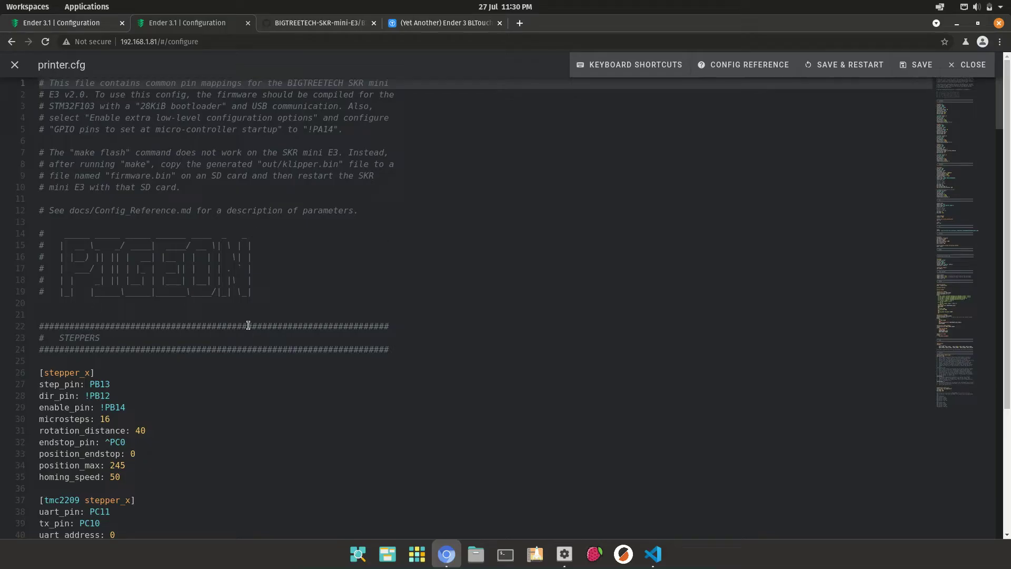
{"action": "scroll", "coordinate": [251, 315], "scroll_direction": "down", "scroll_amount": 4}
{"action": "scroll", "coordinate": [251, 315], "scroll_direction": "down", "scroll_amount": 12}
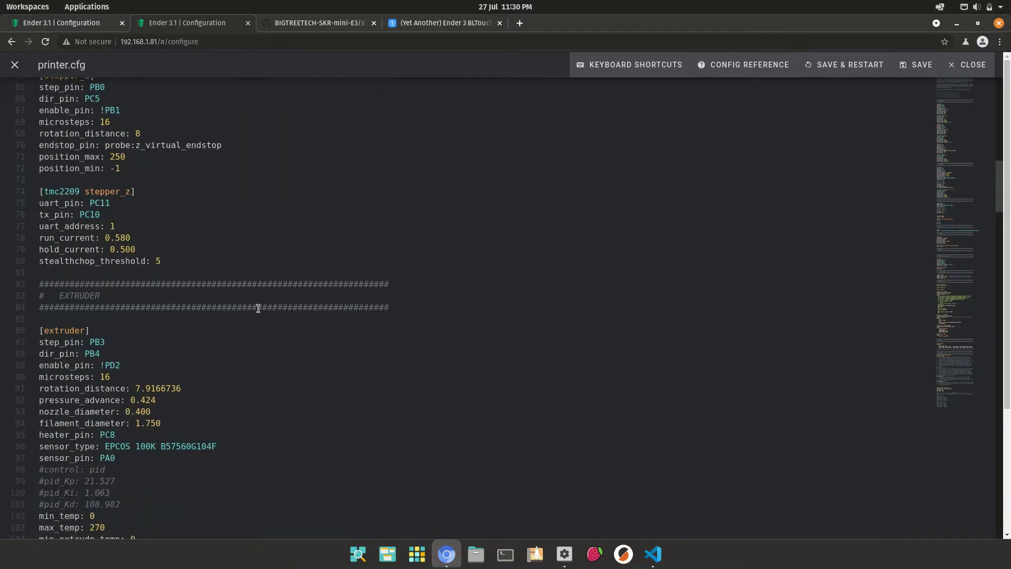
{"action": "scroll", "coordinate": [250, 315], "scroll_direction": "down", "scroll_amount": 10}
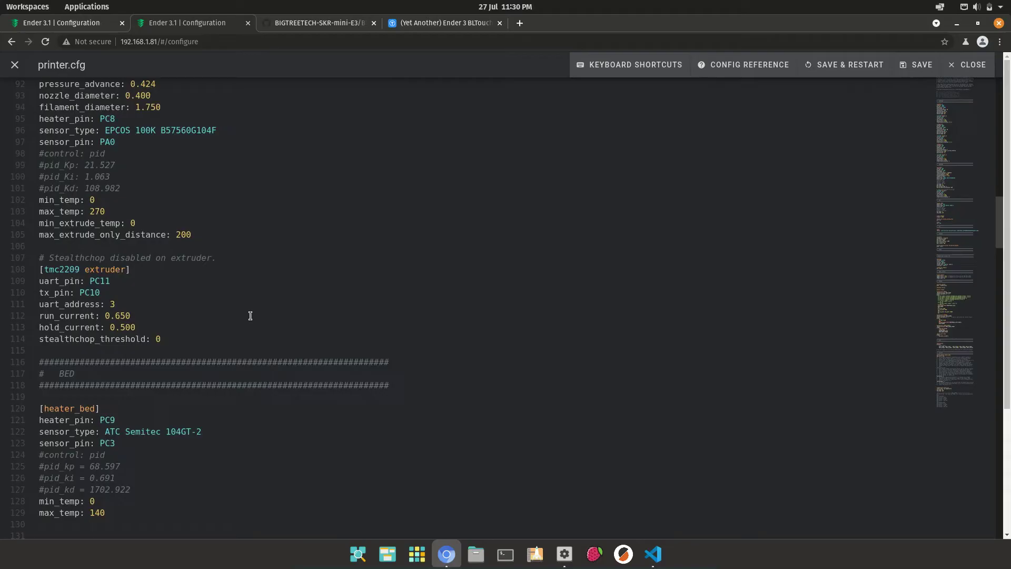
{"action": "scroll", "coordinate": [250, 315], "scroll_direction": "down", "scroll_amount": 10}
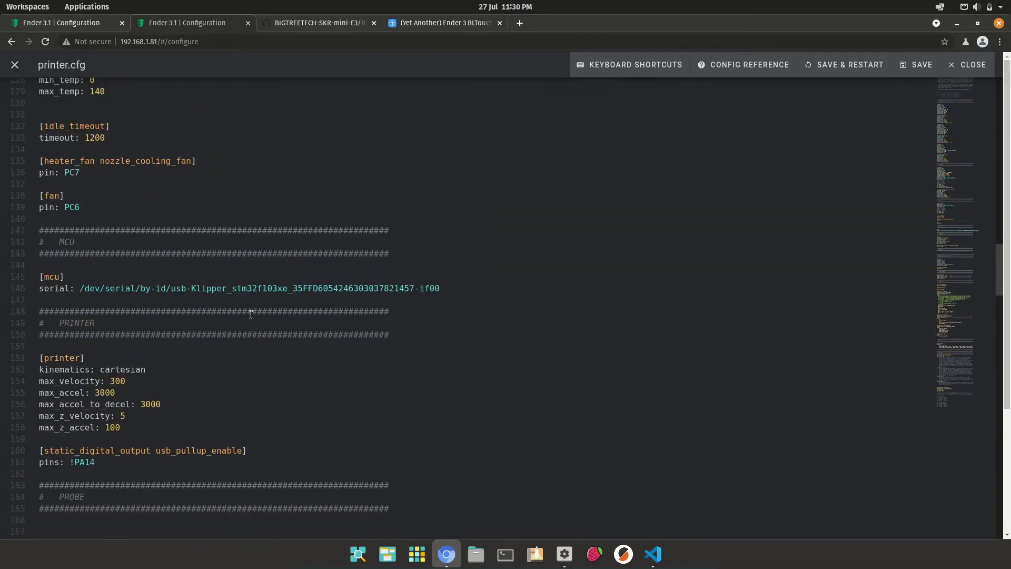
{"action": "scroll", "coordinate": [255, 315], "scroll_direction": "down", "scroll_amount": 2}
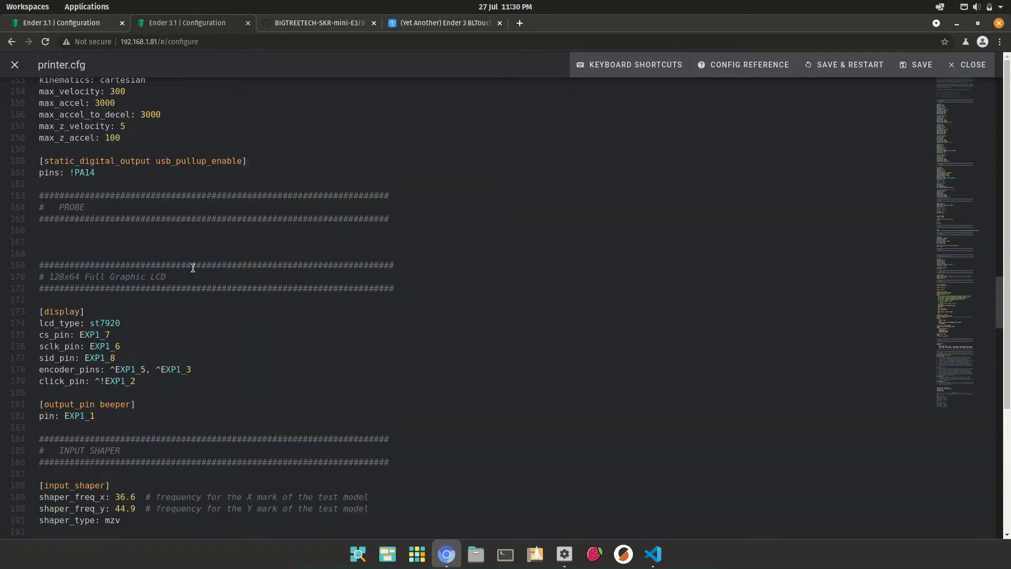
{"action": "left_click", "coordinate": [99, 244]}
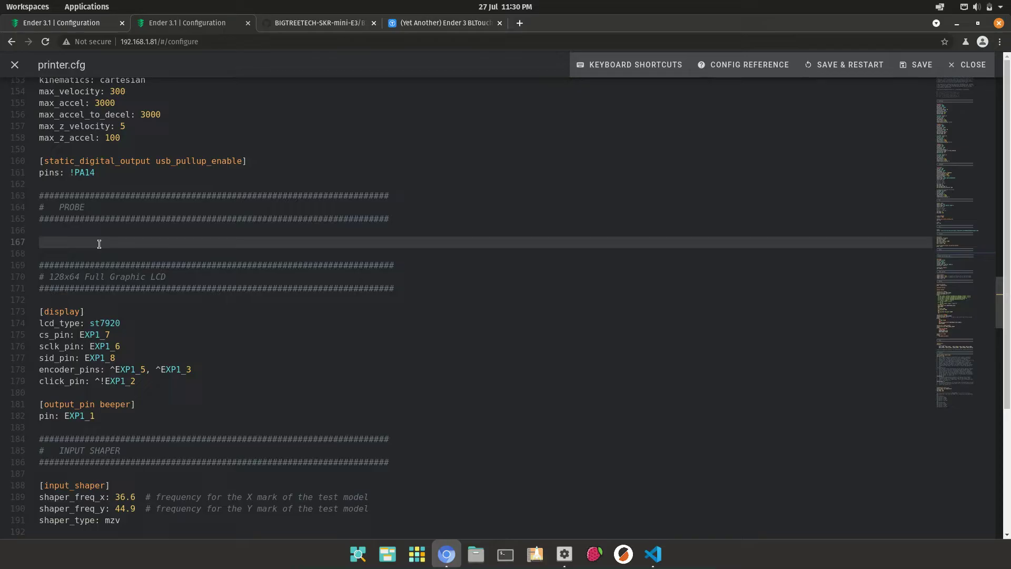
Paste the [bltouch] block (sensor_pin ^PC2, control_pin PA1, offsets -40/-12/2.7), checking the SKR Mini E3 pinout.
{"action": "type", "text": "[bltouch] sensor_pin: ^PC2 control_pin: PA1 x_offset: -40 y_offset: -12 z_offset: +2.7 stow_on_each_sample: False probe_with_touch_mode: True"}
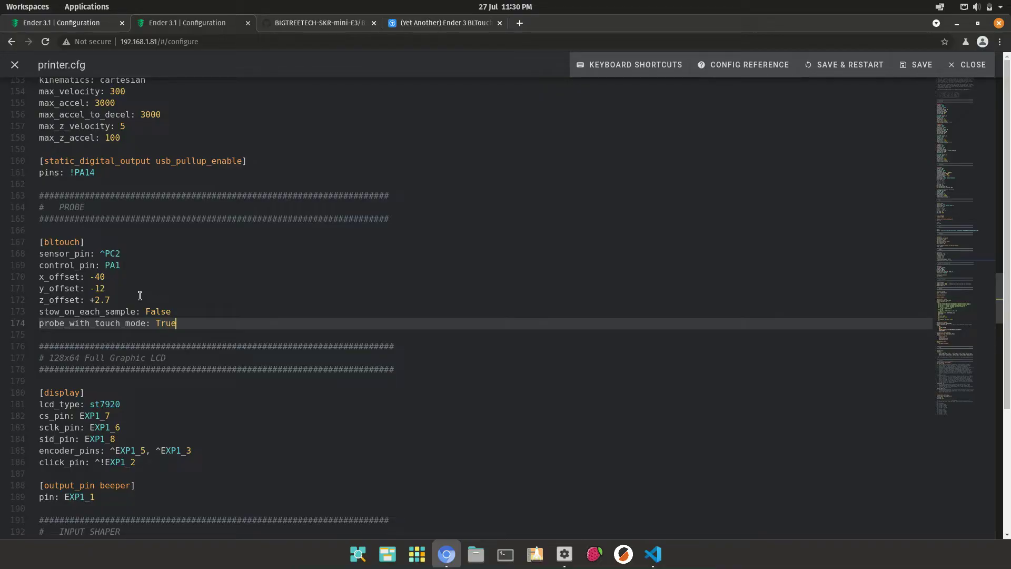
{"action": "left_click", "coordinate": [327, 23]}
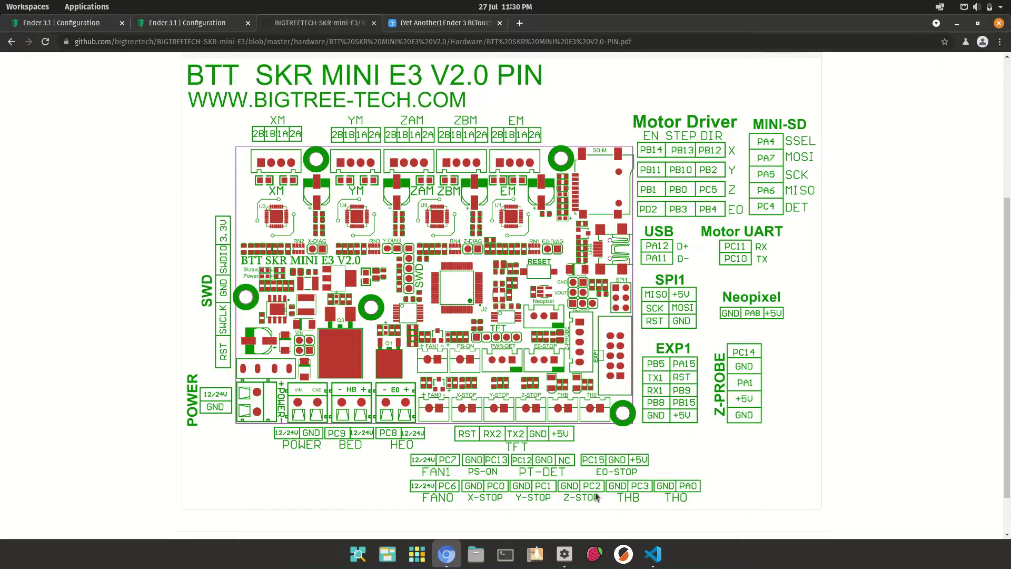
{"action": "left_click", "coordinate": [206, 24]}
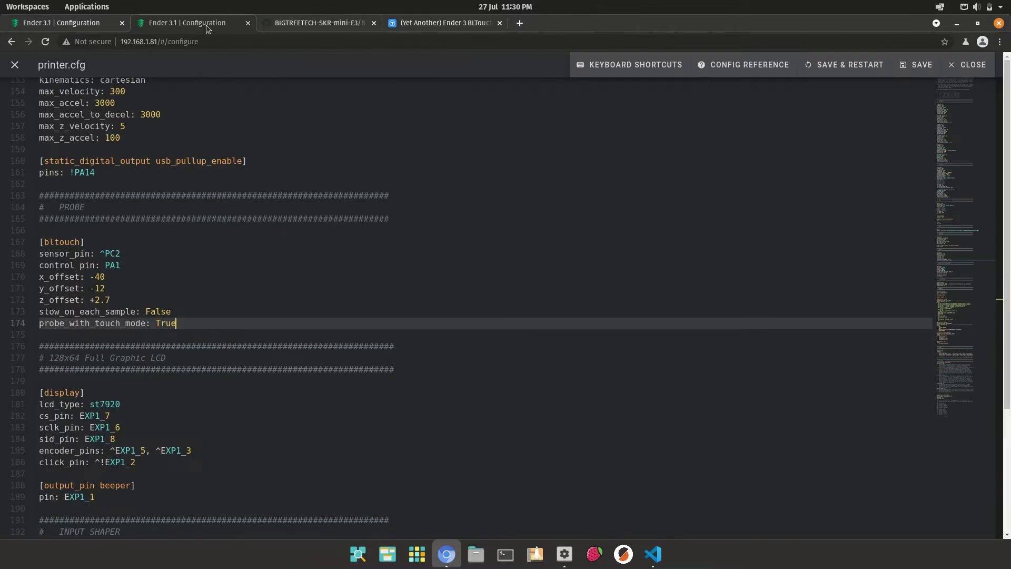
Keep the sensor pin as ^PC2 and look up the Thingiverse BLTouch mount's X/Y offsets.
{"action": "left_click", "coordinate": [106, 253]}
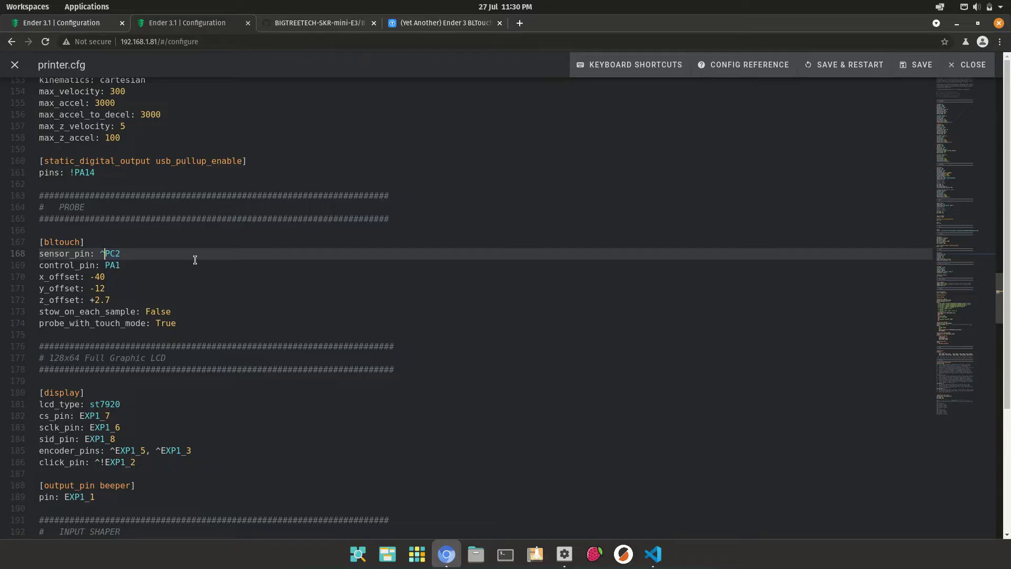
{"action": "key", "text": "BackSpace"}
{"action": "left_click", "coordinate": [194, 260]}
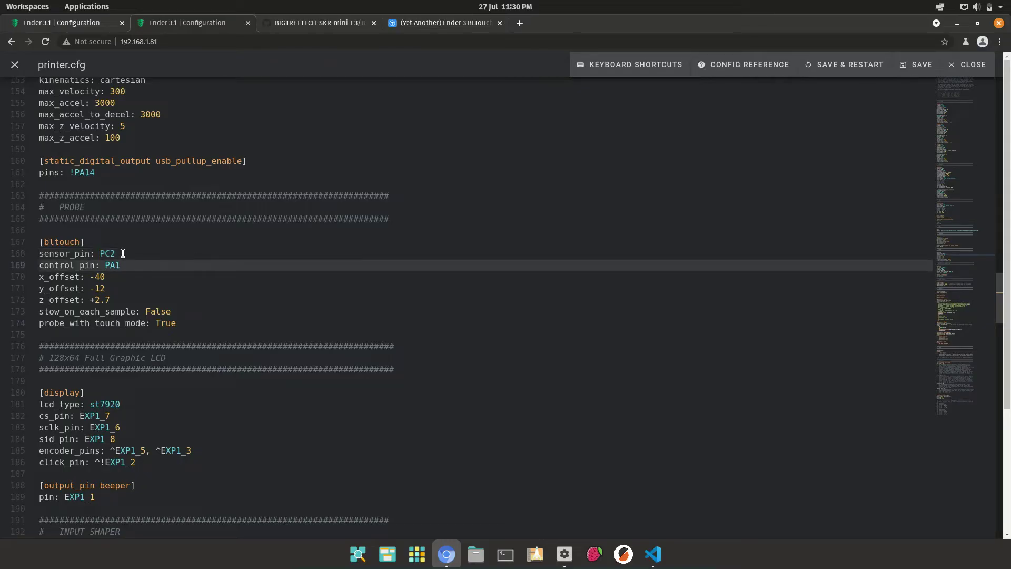
{"action": "left_click", "coordinate": [102, 253]}
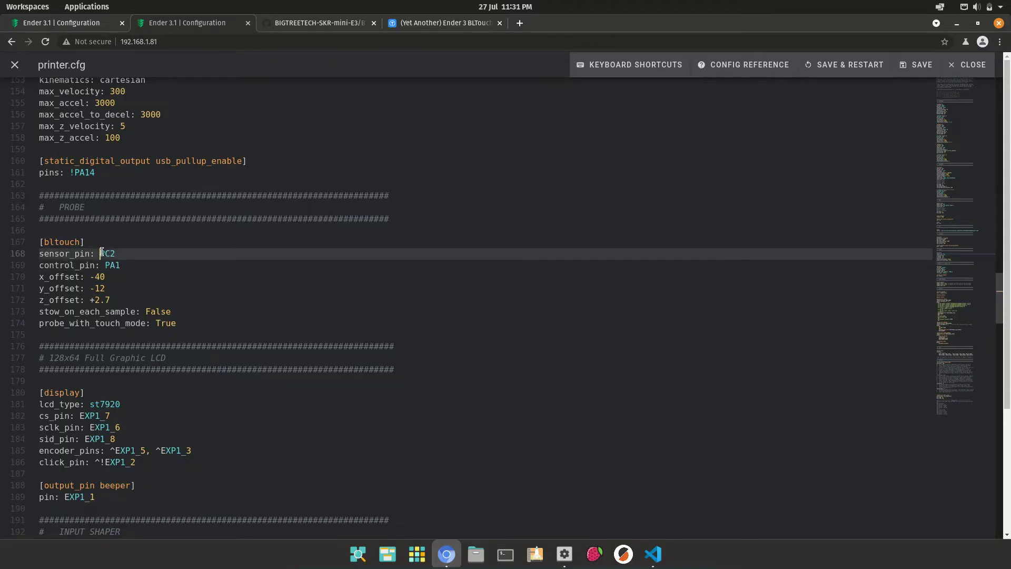
{"action": "type", "text": "^"}
{"action": "left_click", "coordinate": [230, 267]}
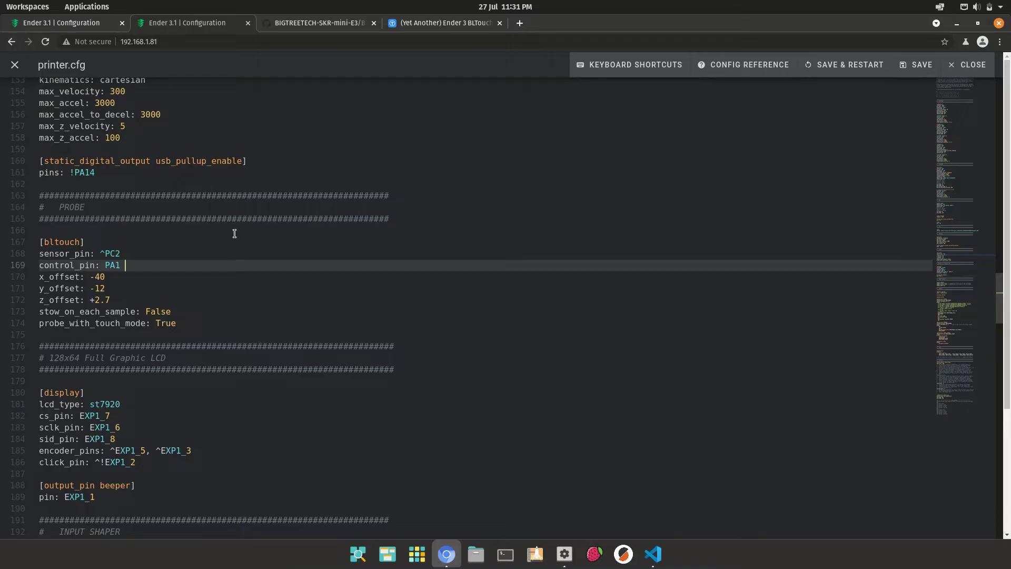
{"action": "left_click", "coordinate": [439, 27]}
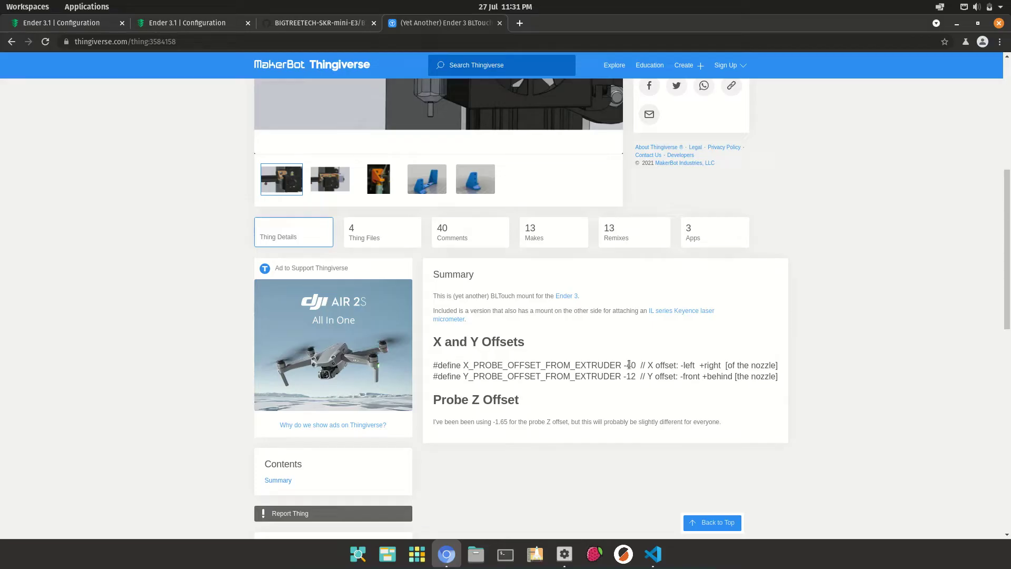
Review the mount's offsets (X -40, Y -12) and return to the printer.cfg editor.
{"action": "scroll", "coordinate": [513, 292], "scroll_direction": "down", "scroll_amount": 2}
{"action": "scroll", "coordinate": [516, 293], "scroll_direction": "up", "scroll_amount": 10}
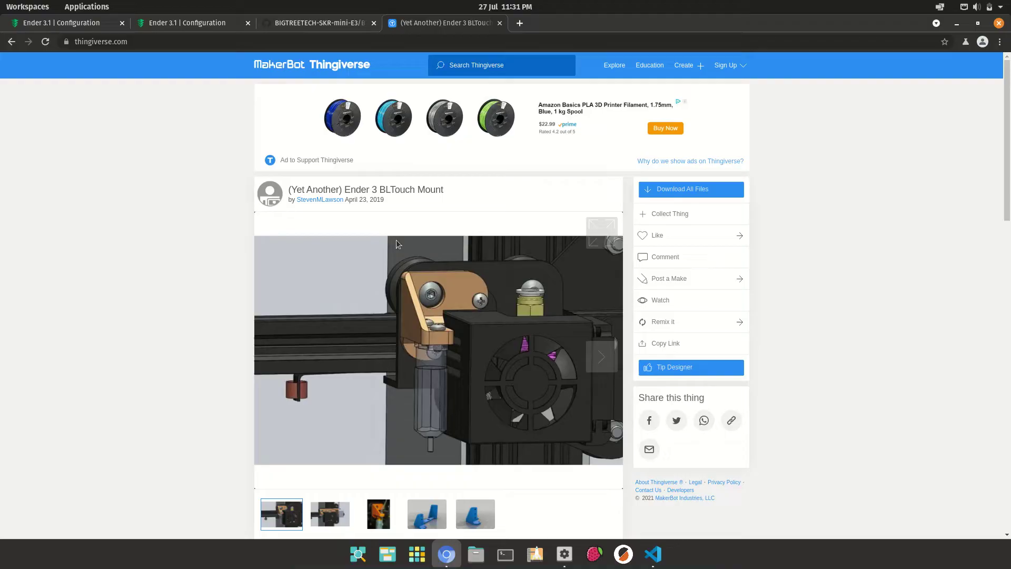
{"action": "left_click", "coordinate": [197, 23]}
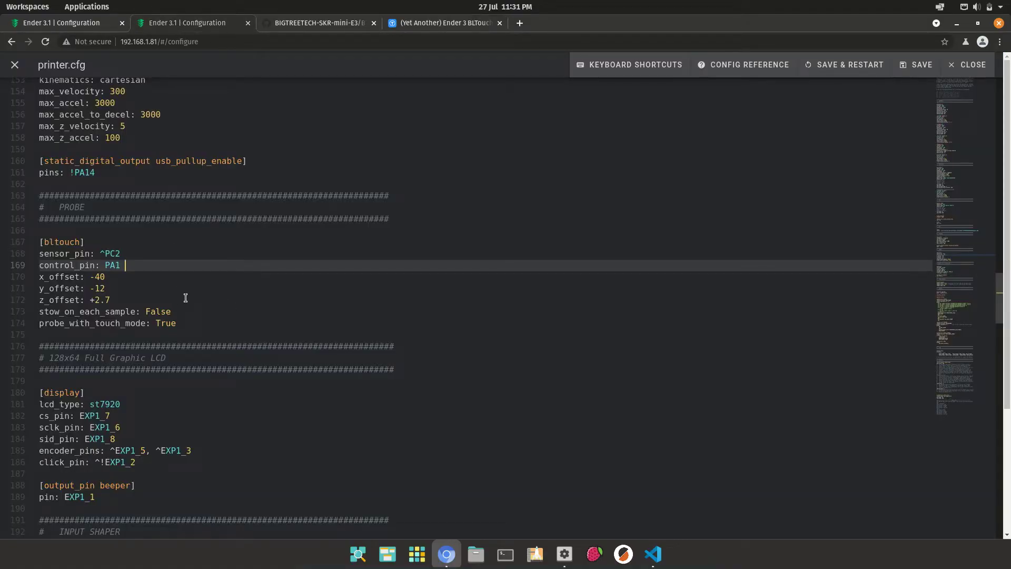
Save printer.cfg, then add a [safe_z_home] block at 117.5,117.5 without the commented sample lines.
{"action": "left_click", "coordinate": [922, 66]}
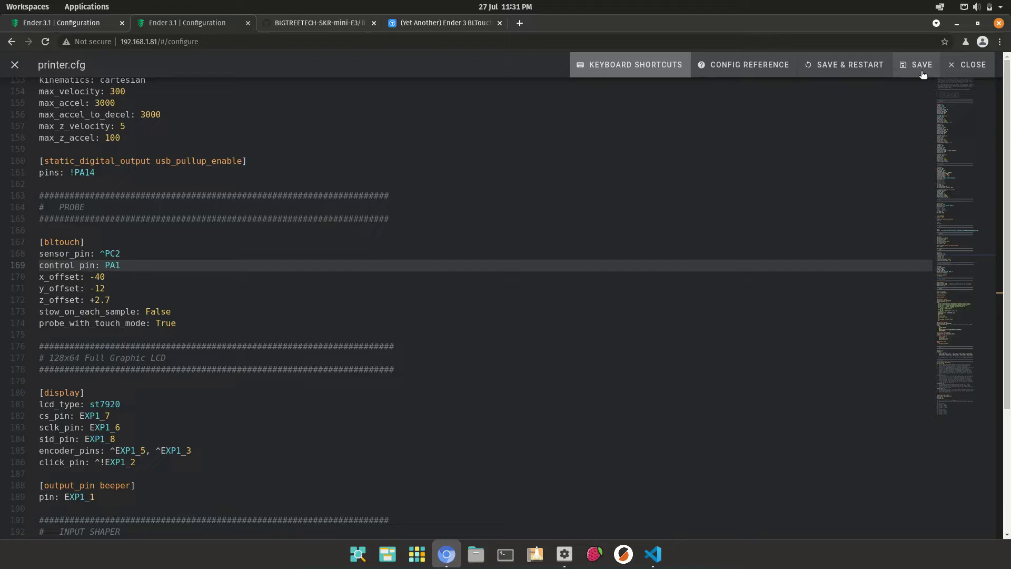
{"action": "left_click", "coordinate": [229, 329]}
{"action": "key", "text": "Return"}
{"action": "key", "text": "Return"}
{"action": "type", "text": "[safe_z_home] home_xy_position: 117.5,117.5 speed: 50 z_hop: 10 z_hop_speed: 10 #speed: #samples: #sample_retract_dist: #samples_result: #samples_tolerance: #samples_tolerance_retries:"}
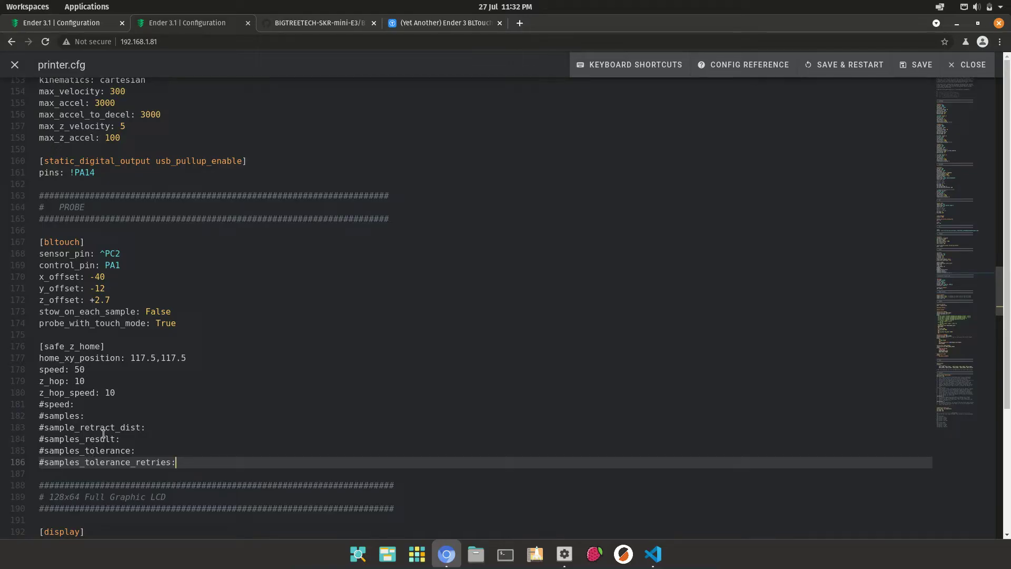
{"action": "key", "text": "Return"}
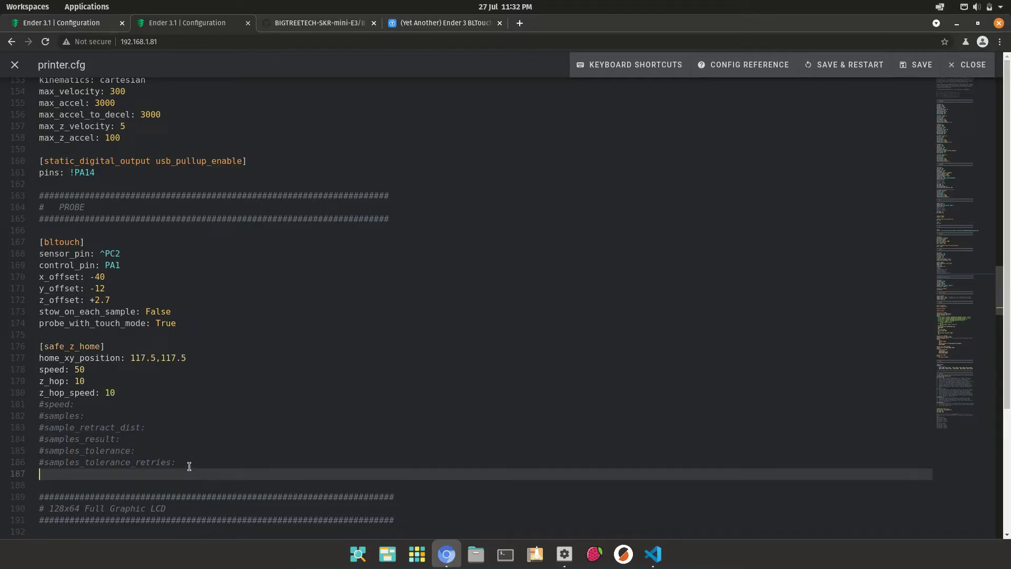
{"action": "left_click_drag", "start_coordinate": [188, 464], "coordinate": [39, 404]}
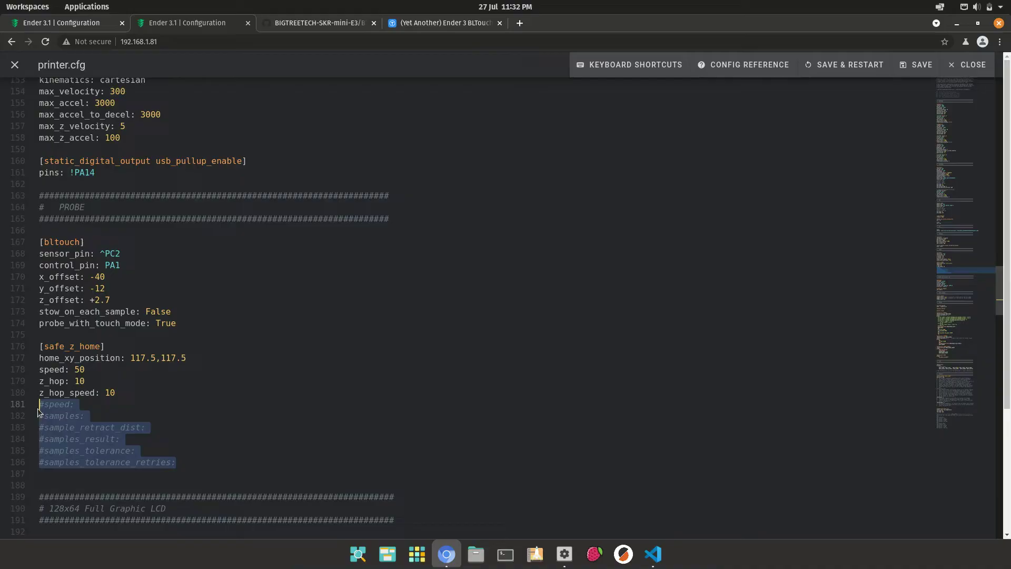
{"action": "key", "text": "Delete"}
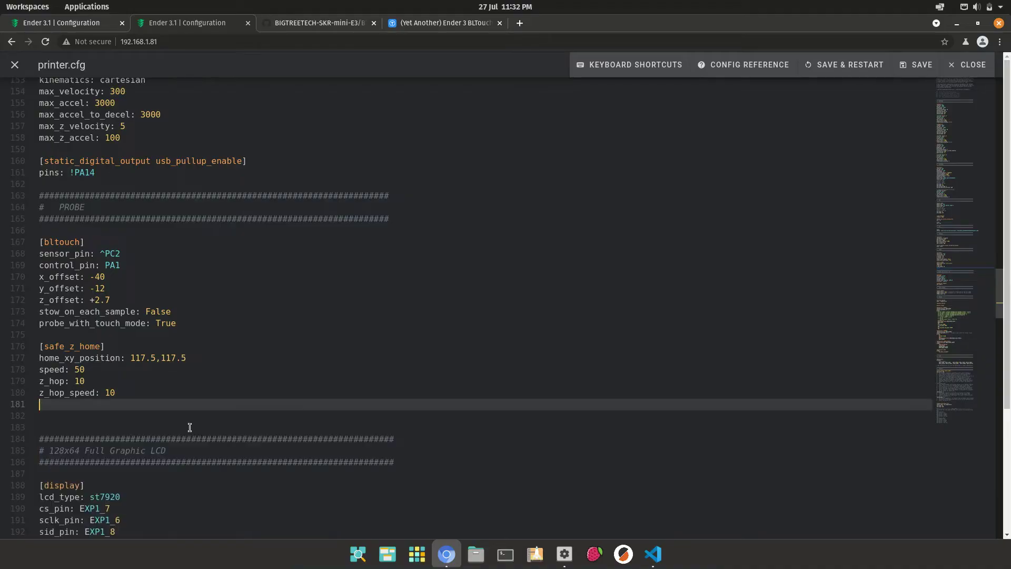
Save and restart Klipper, then home all axes to X 117.5, Y 117.5, Z 10.
{"action": "left_click", "coordinate": [845, 65]}
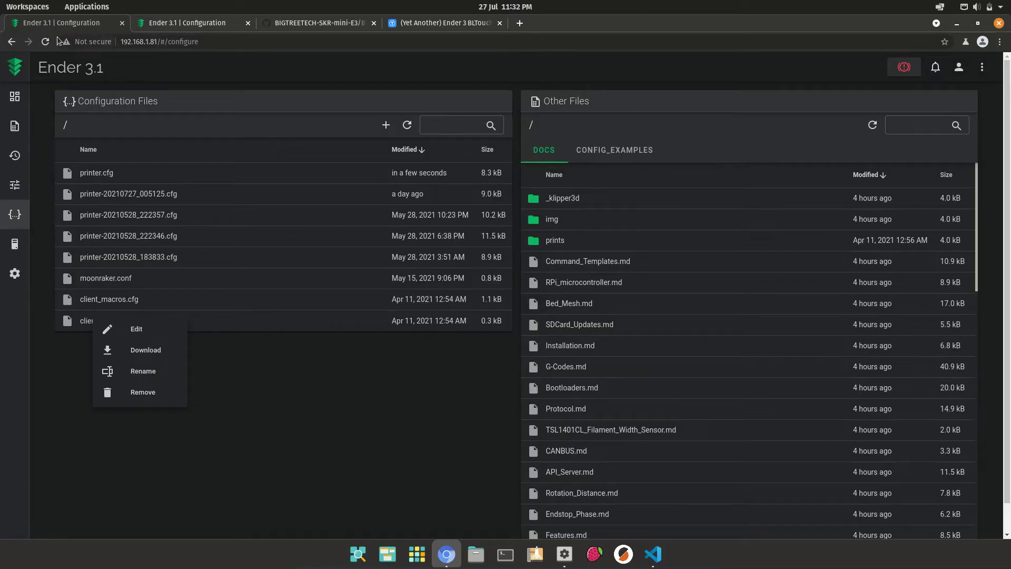
{"action": "left_click", "coordinate": [15, 97]}
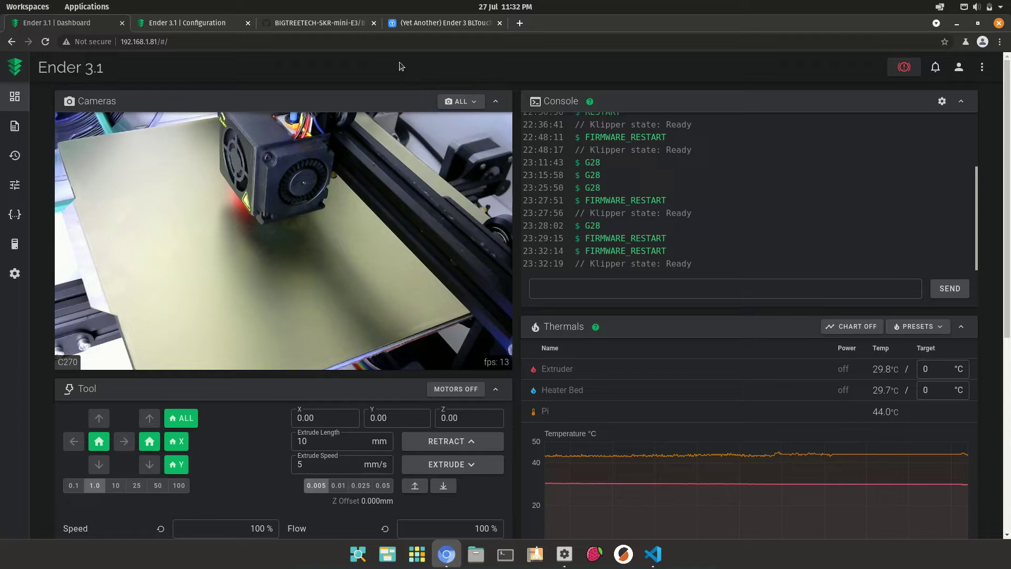
{"action": "left_click", "coordinate": [191, 421]}
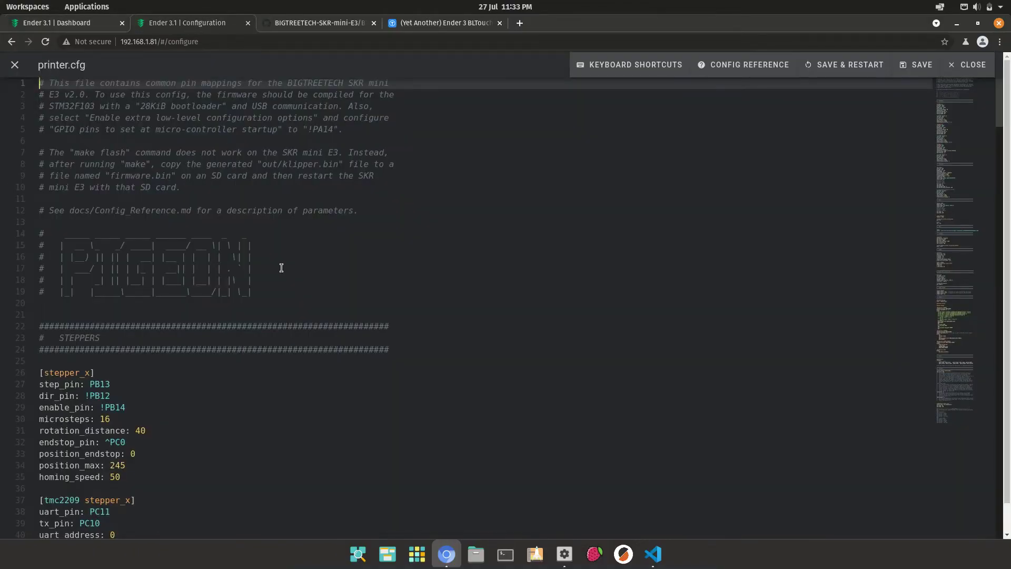
Paste a [bed_mesh] block after z_hop_speed: 10 with 3,3 probe count, bicubic and fade 1–10.
{"action": "scroll", "coordinate": [282, 267], "scroll_direction": "down", "scroll_amount": 18}
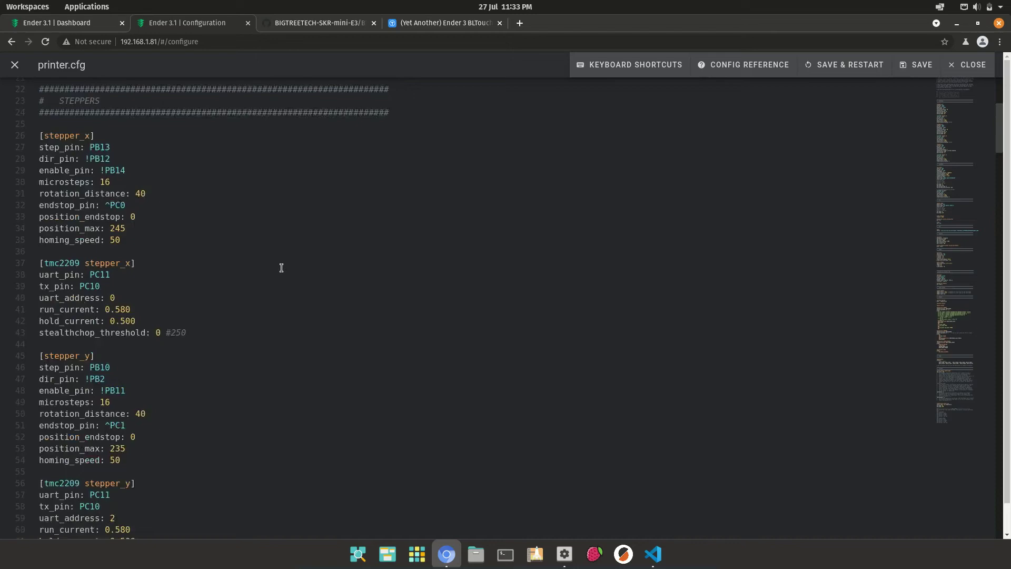
{"action": "scroll", "coordinate": [282, 268], "scroll_direction": "down", "scroll_amount": 15}
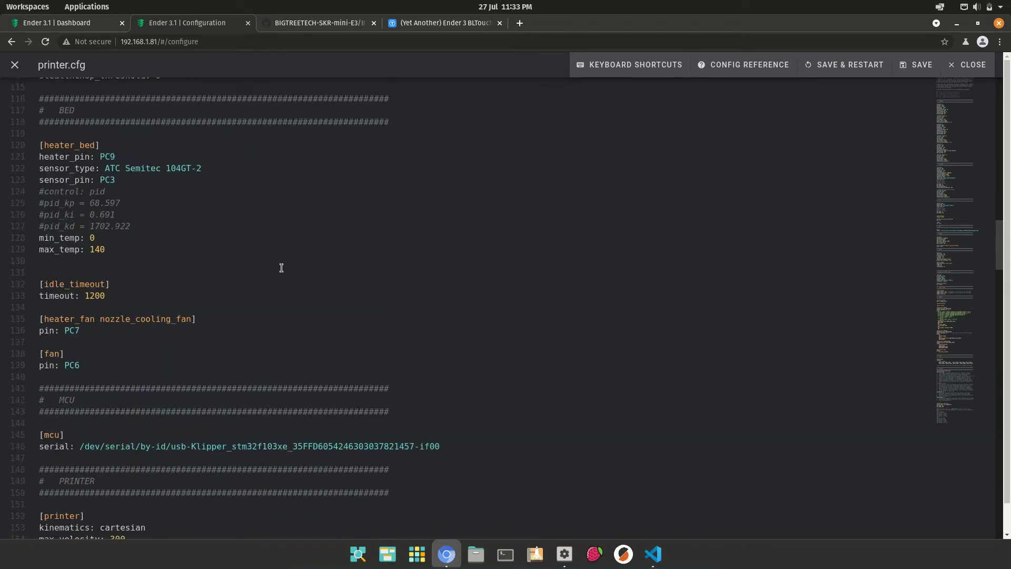
{"action": "scroll", "coordinate": [282, 267], "scroll_direction": "down", "scroll_amount": 1}
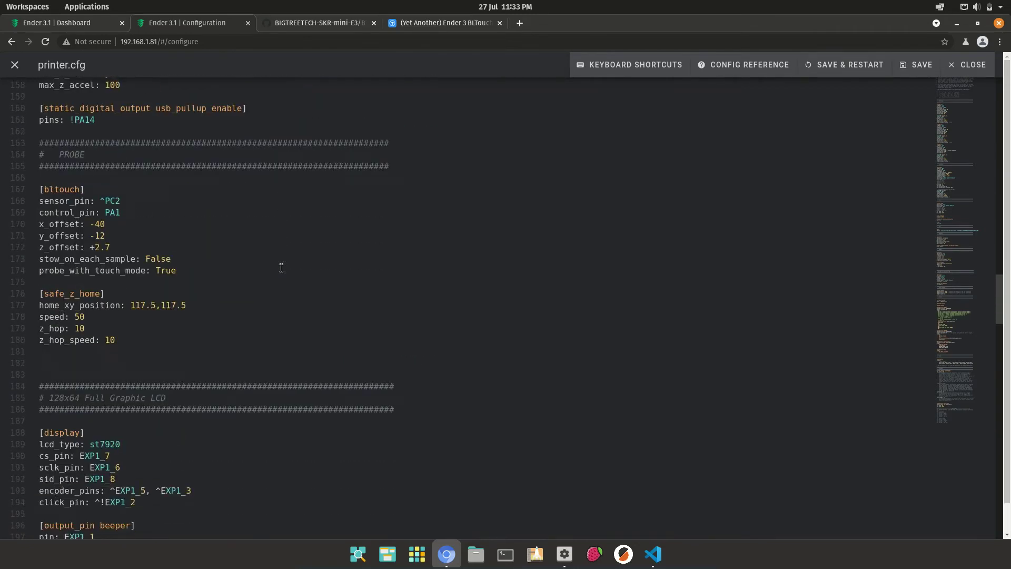
{"action": "left_click", "coordinate": [197, 343]}
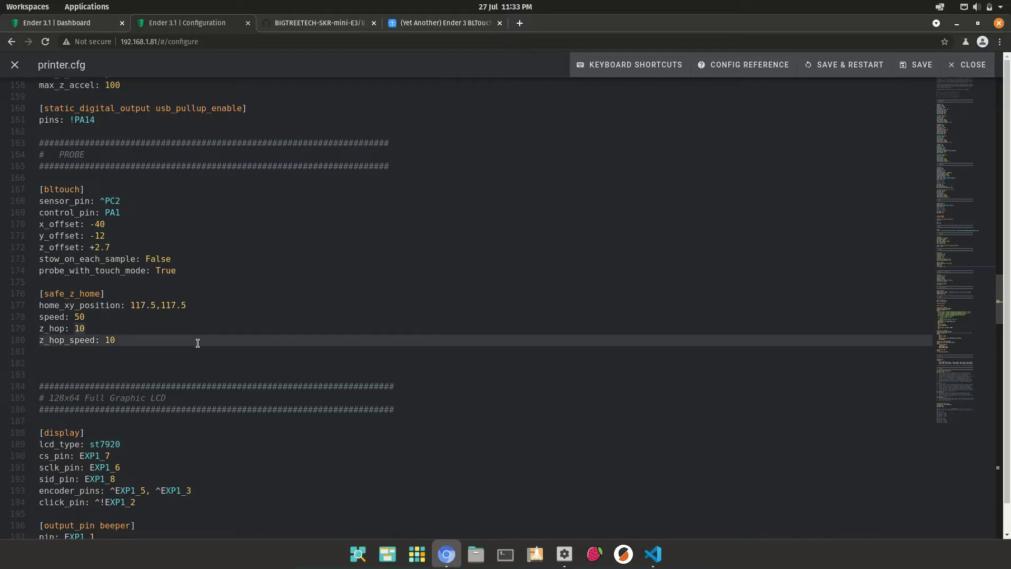
{"action": "key", "text": "Return"}
{"action": "key", "text": "Return"}
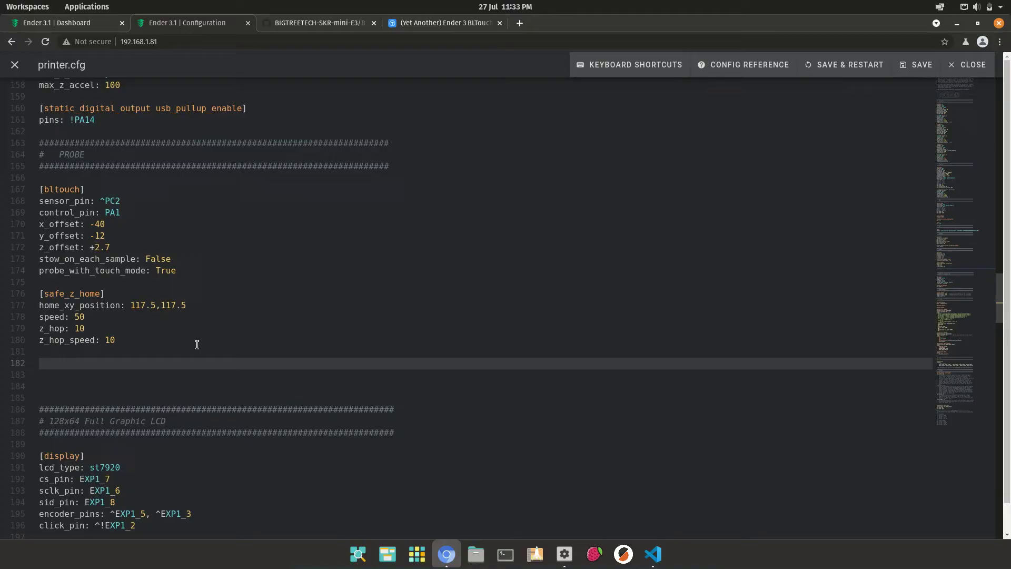
{"action": "type", "text": "[bed_mesh] speed: 120 horizontal_move_z: 10 mesh_min: 10, 20 mesh_max: 195, 223 probe_count:3,3 algorithm: bicubic fade_start: 1 fade_end: 10 fade_target: 0"}
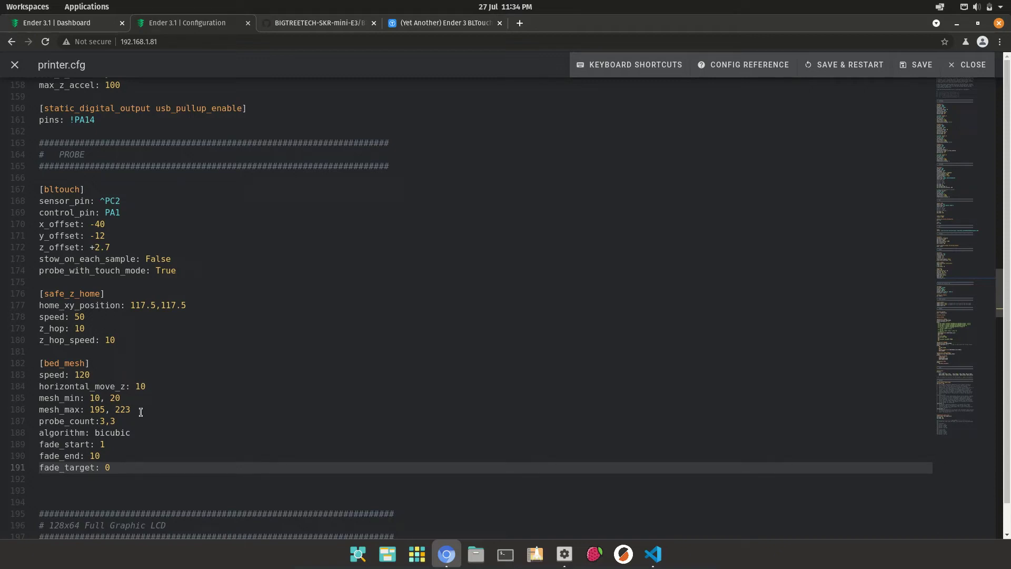
Save and restart, then run Bed Mesh CALIBRATE on the Tune page, giving variance 0.1550.
{"action": "left_click", "coordinate": [848, 65]}
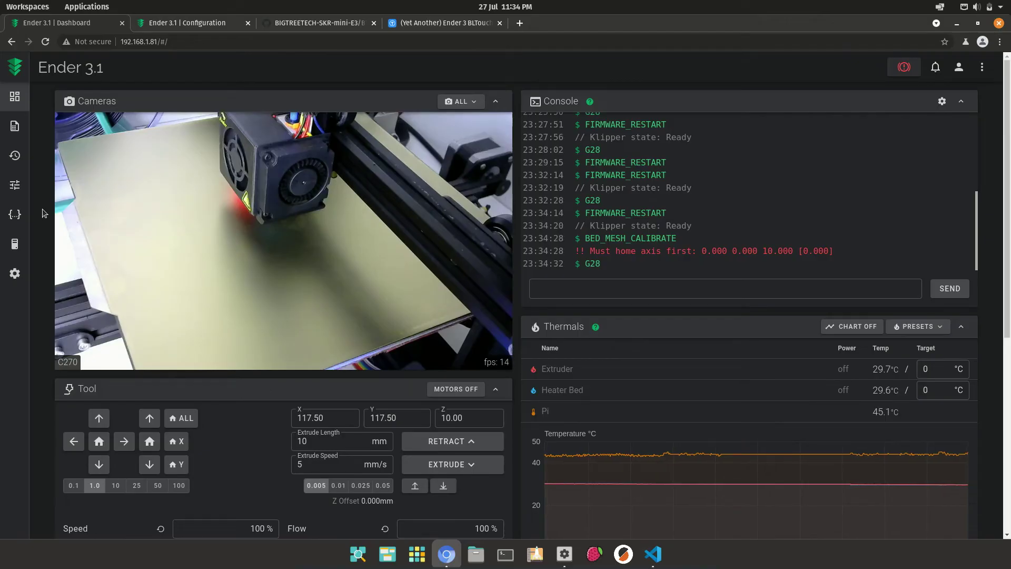
{"action": "left_click", "coordinate": [17, 192]}
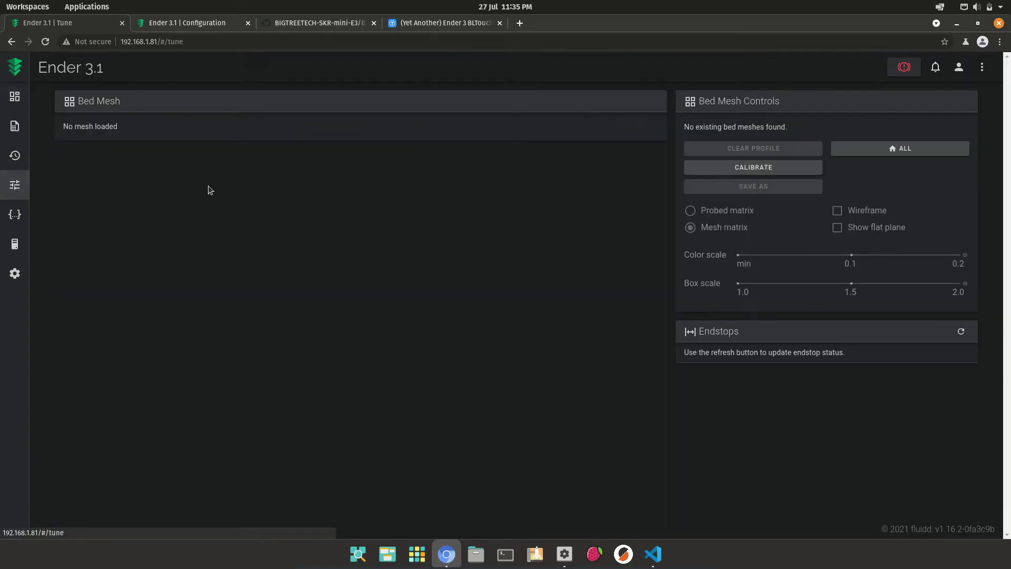
{"action": "left_click", "coordinate": [750, 167]}
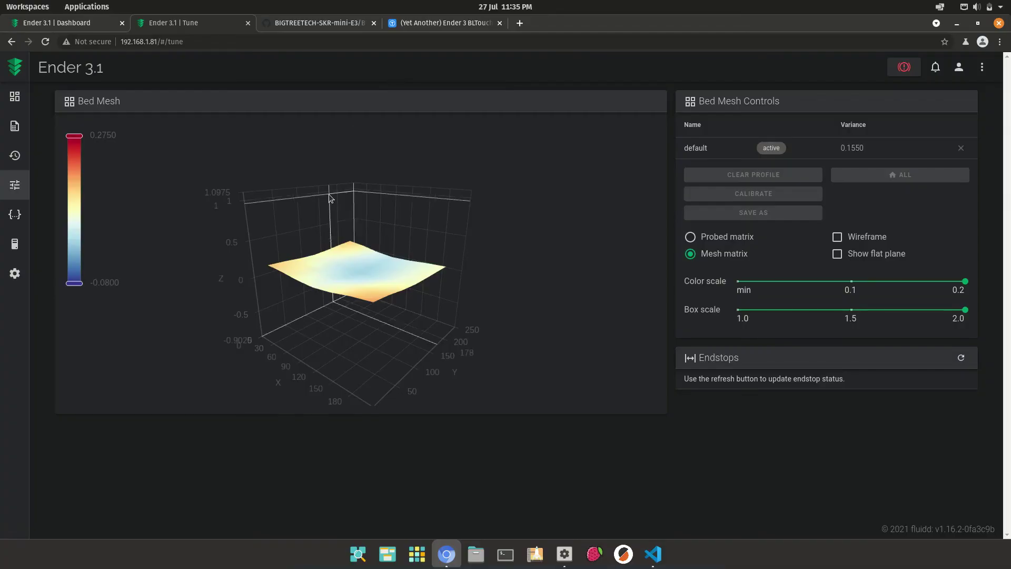
{"action": "mouse_move", "coordinate": [345, 288]}
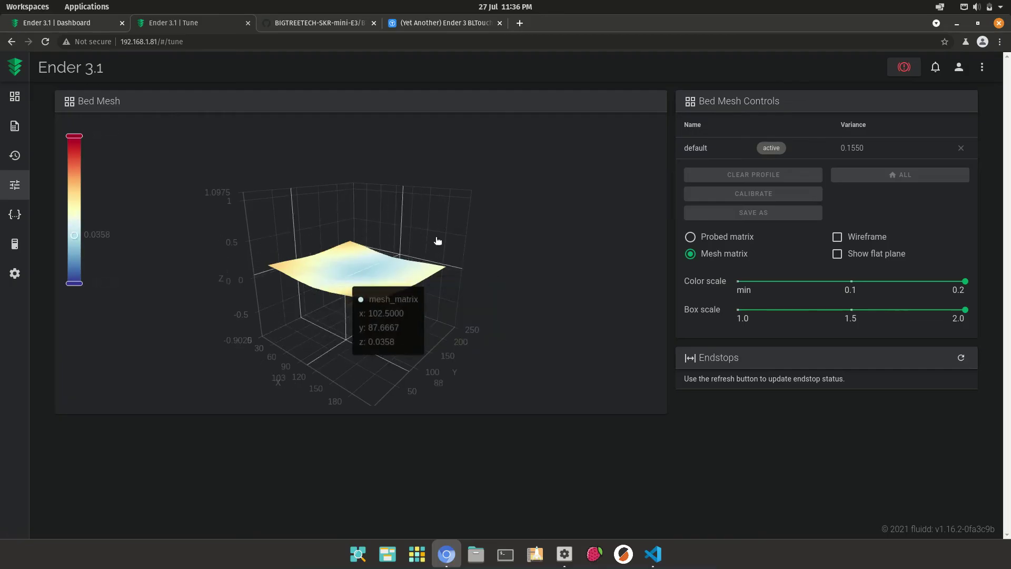
{"action": "left_click", "coordinate": [850, 310]}
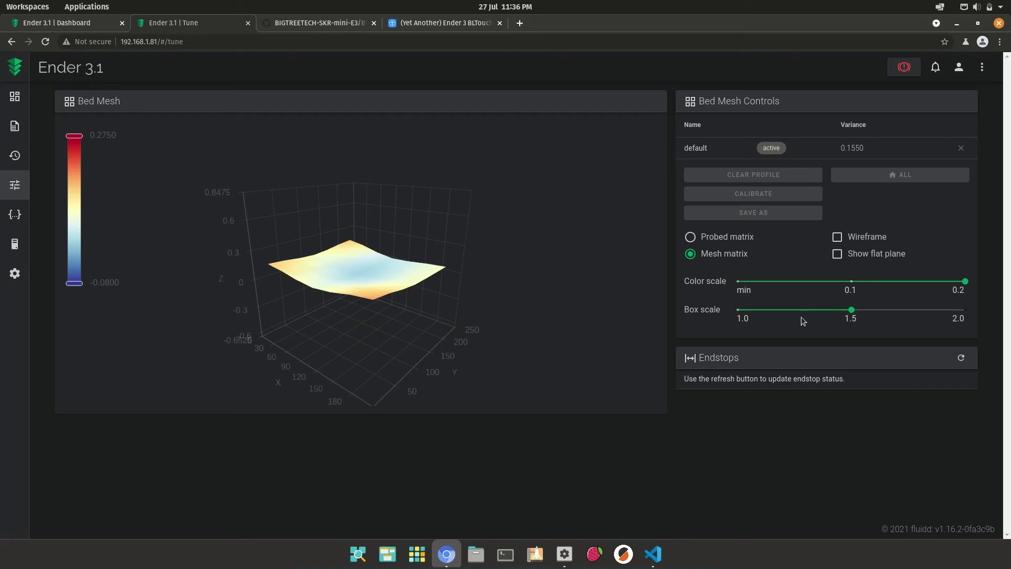
{"action": "left_click", "coordinate": [744, 312]}
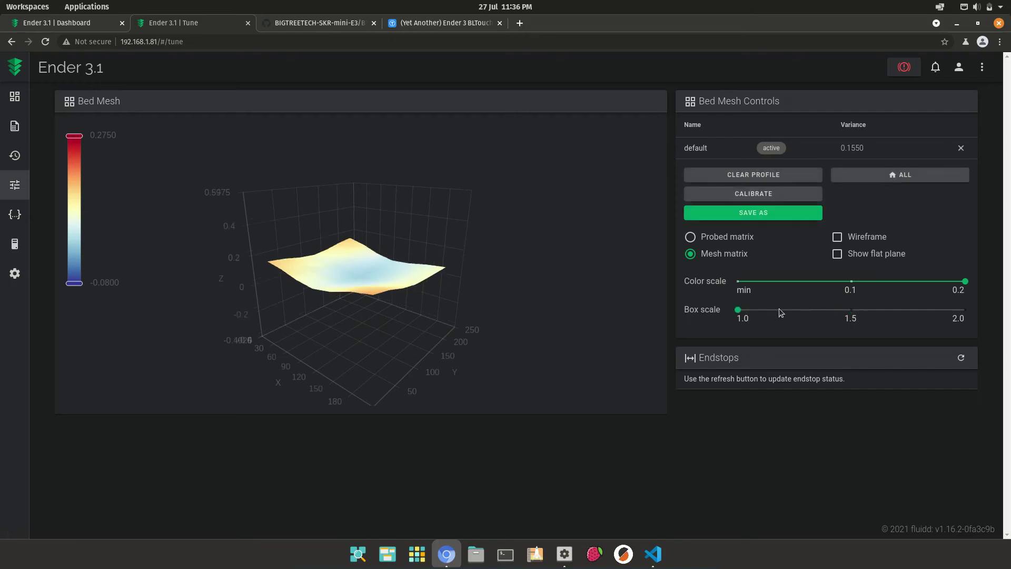
{"action": "left_click", "coordinate": [964, 312]}
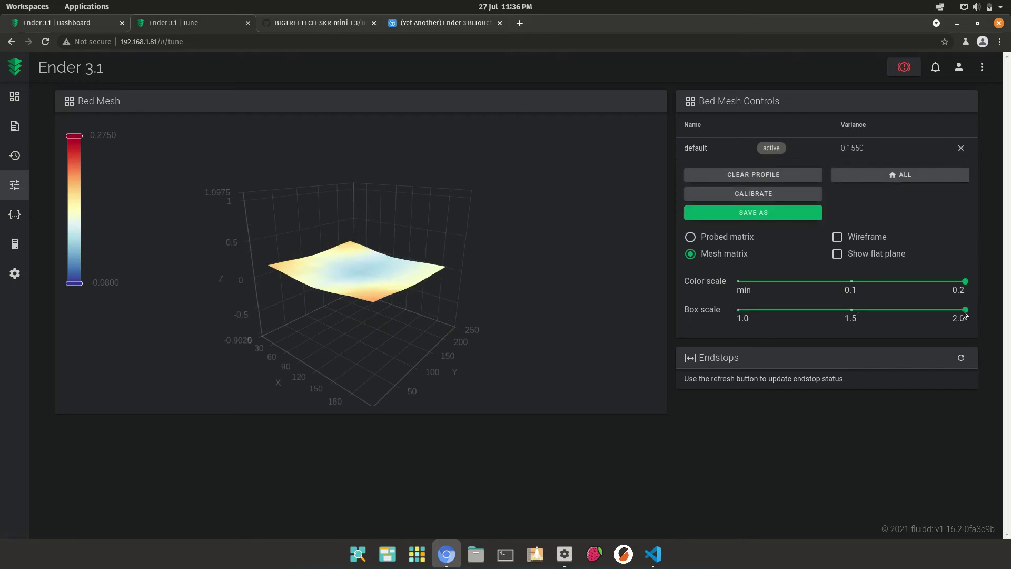
{"action": "left_click", "coordinate": [731, 237]}
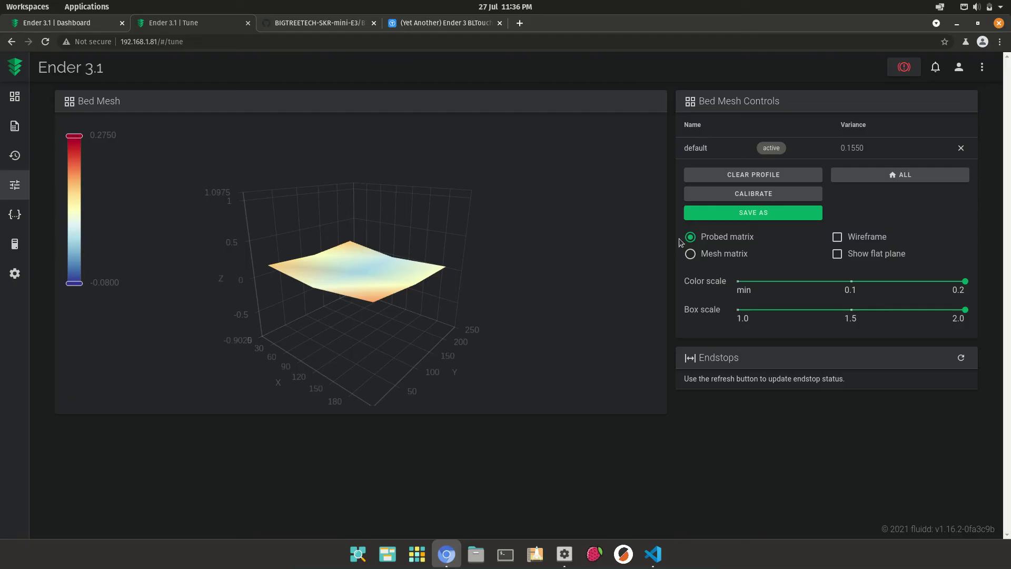
{"action": "left_click", "coordinate": [714, 255]}
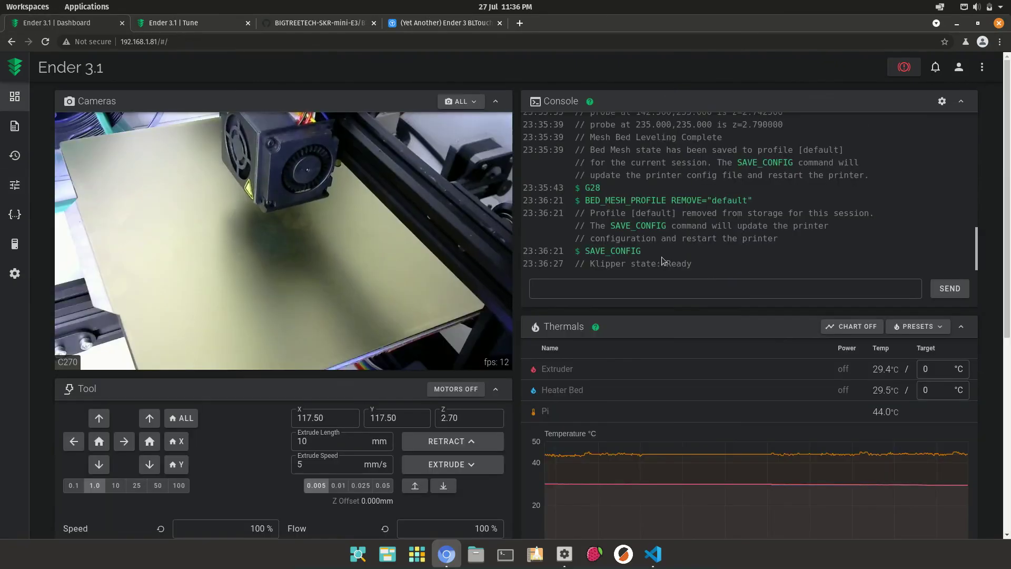
Send SAVE_CONFIG from the Dashboard console to store the probed mesh.
{"action": "left_click", "coordinate": [651, 231]}
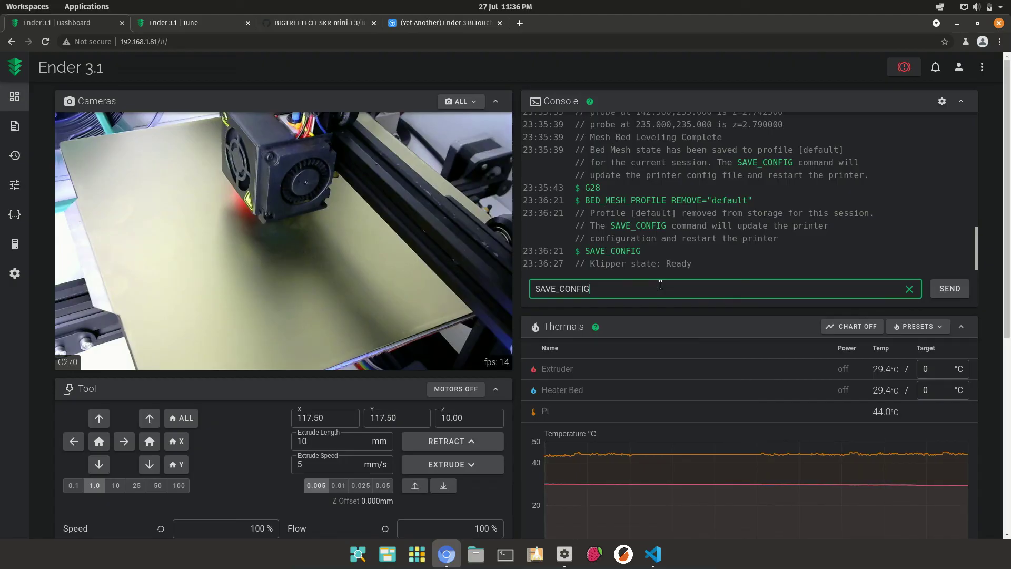
{"action": "key", "text": "Return"}
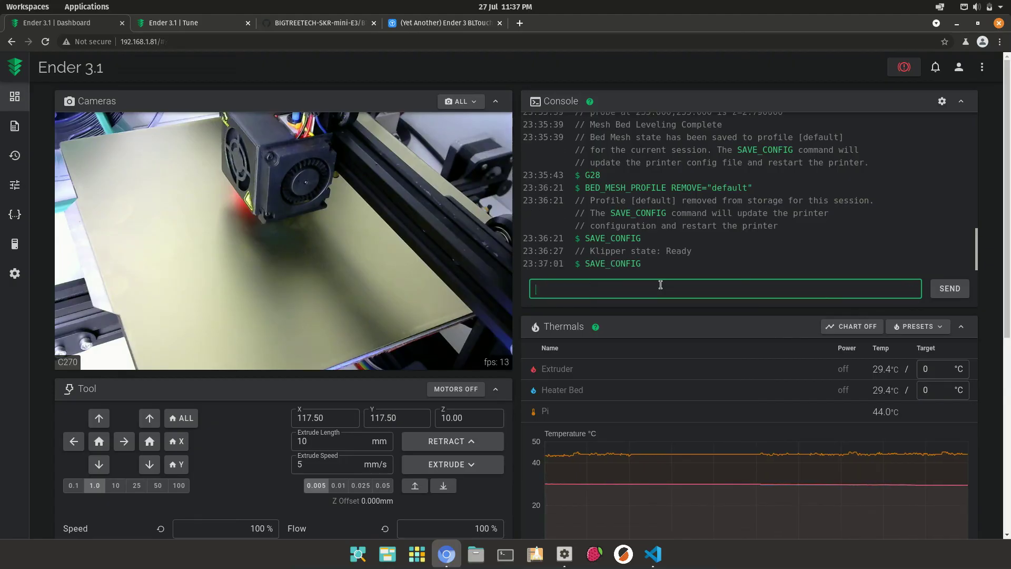